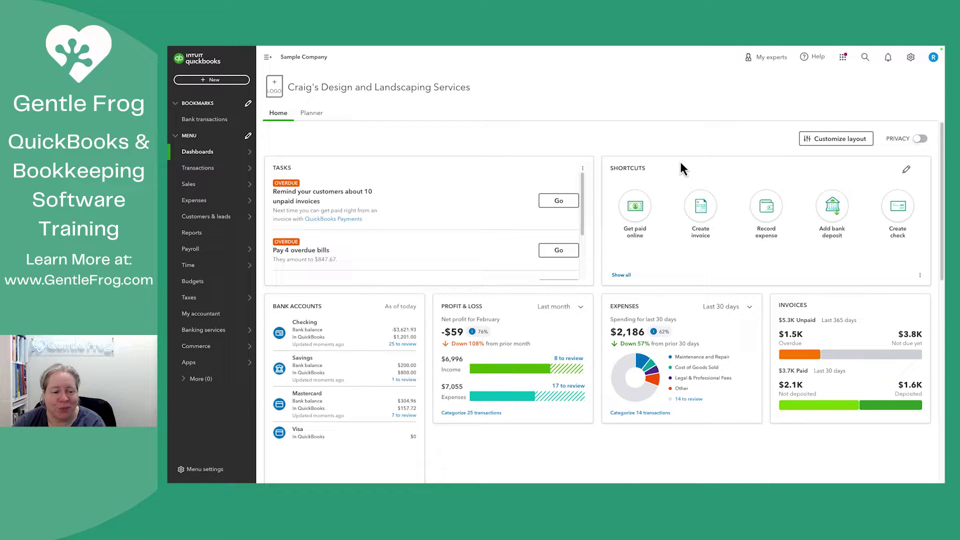
Find the Trial Balance report by searching 'trial' in the reports list
{"action": "left_click", "coordinate": [224, 239]}
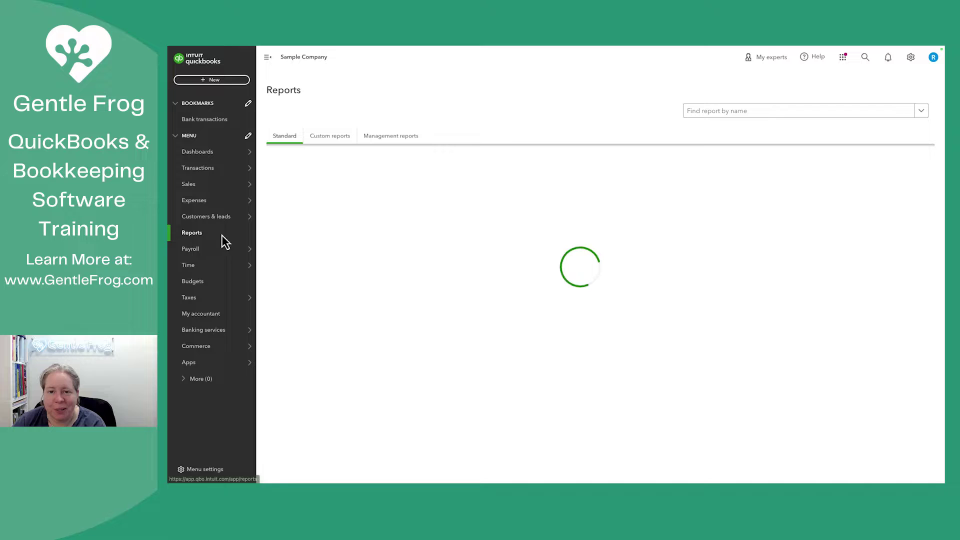
{"action": "left_click", "coordinate": [717, 115]}
{"action": "type", "text": "trial"}
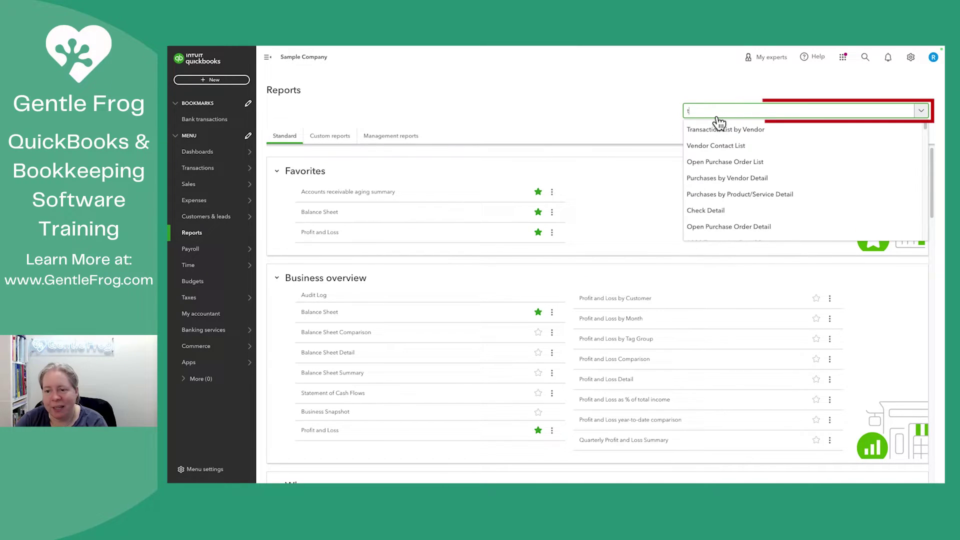
{"action": "left_click", "coordinate": [704, 129]}
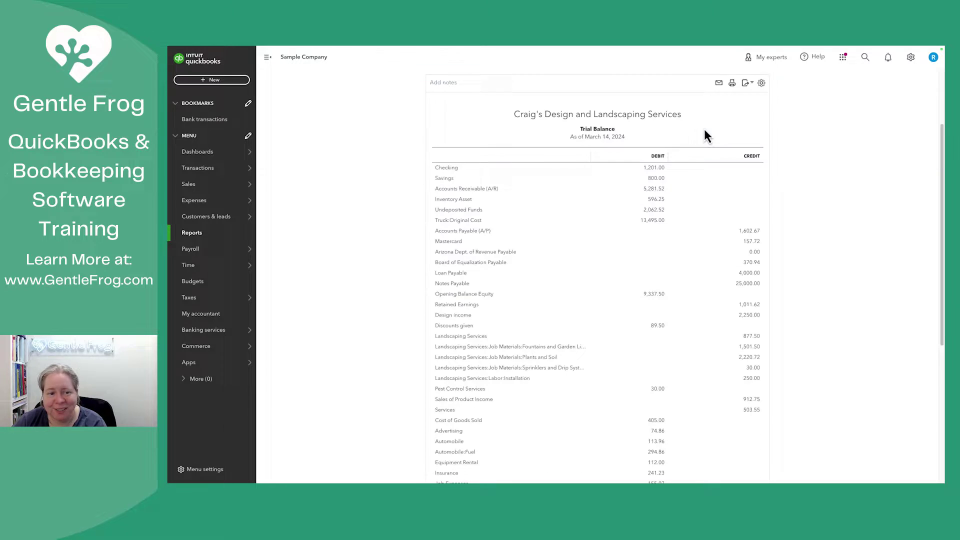
Rerun the Trial Balance for All Dates and review its $41,421.60 debit and credit totals
{"action": "left_click", "coordinate": [314, 124]}
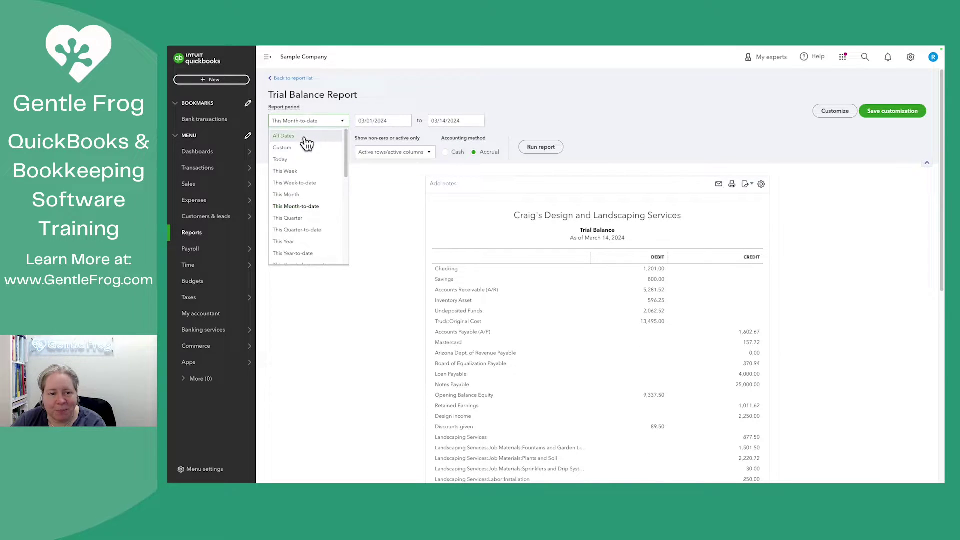
{"action": "left_click", "coordinate": [312, 138]}
{"action": "left_click", "coordinate": [528, 147]}
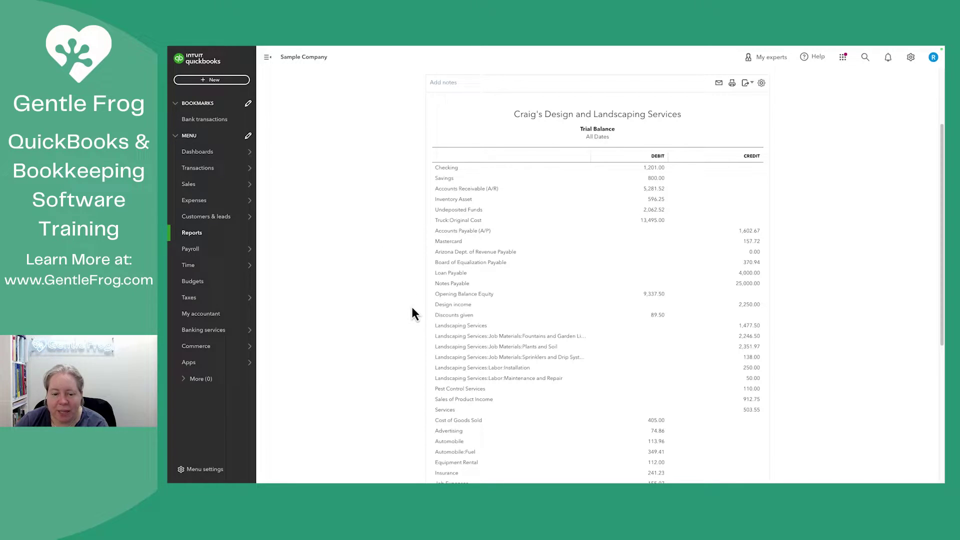
{"action": "scroll", "coordinate": [413, 310], "scroll_direction": "down", "scroll_amount": 3}
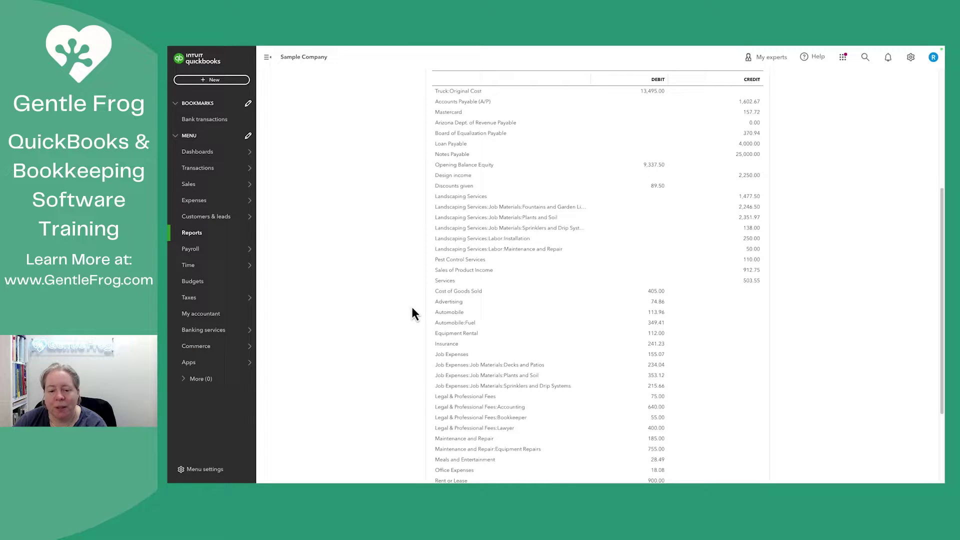
{"action": "scroll", "coordinate": [413, 313], "scroll_direction": "down", "scroll_amount": 3}
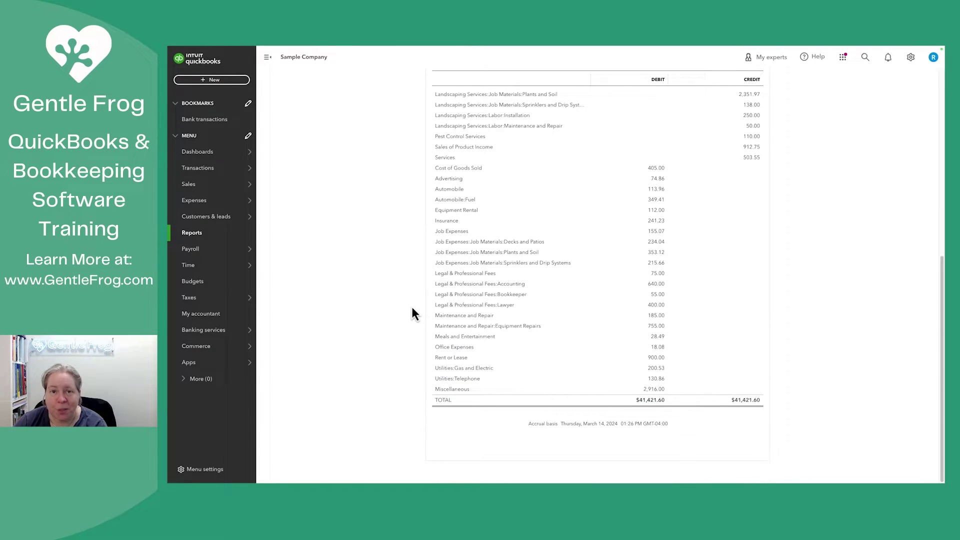
{"action": "scroll", "coordinate": [412, 311], "scroll_direction": "up", "scroll_amount": 6}
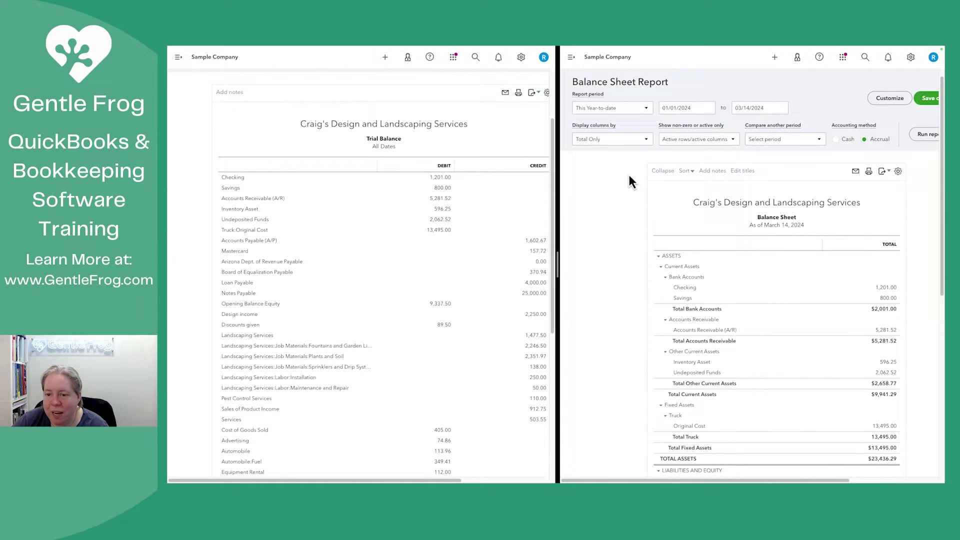
Rerun the second window's Balance Sheet for All Dates and scroll to Total Assets of $23,436.29
{"action": "left_click", "coordinate": [622, 109]}
{"action": "left_click", "coordinate": [615, 128]}
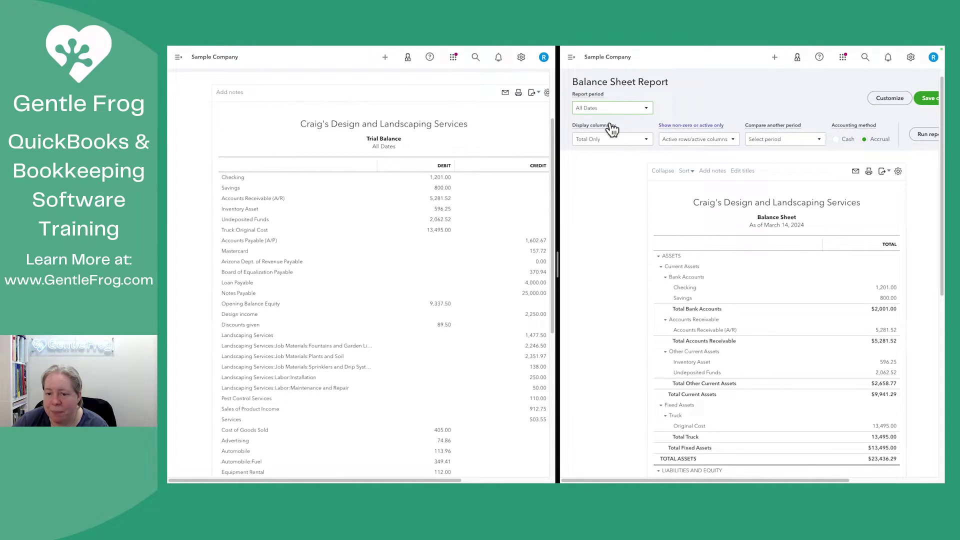
{"action": "left_click", "coordinate": [927, 135]}
{"action": "scroll", "coordinate": [825, 160], "scroll_direction": "down", "scroll_amount": 2}
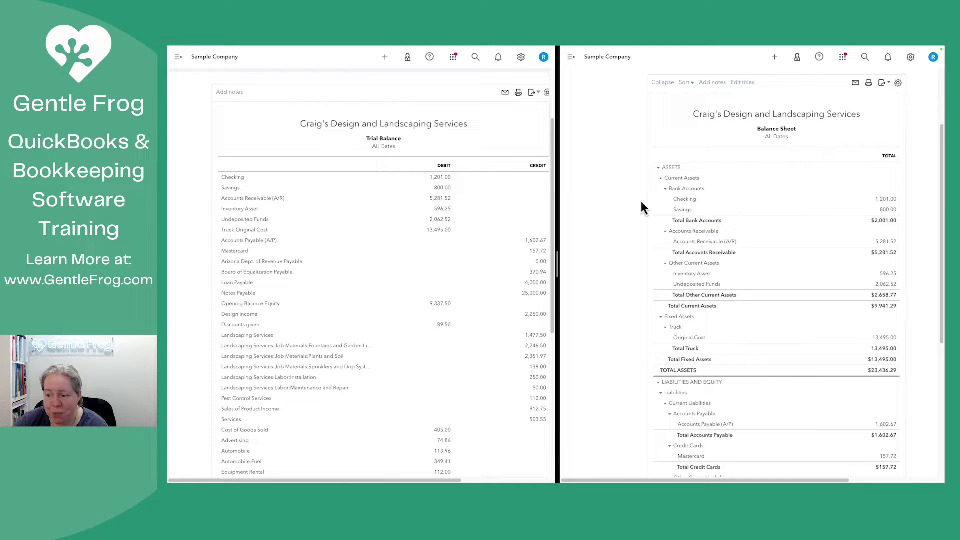
{"action": "scroll", "coordinate": [643, 207], "scroll_direction": "down", "scroll_amount": 1}
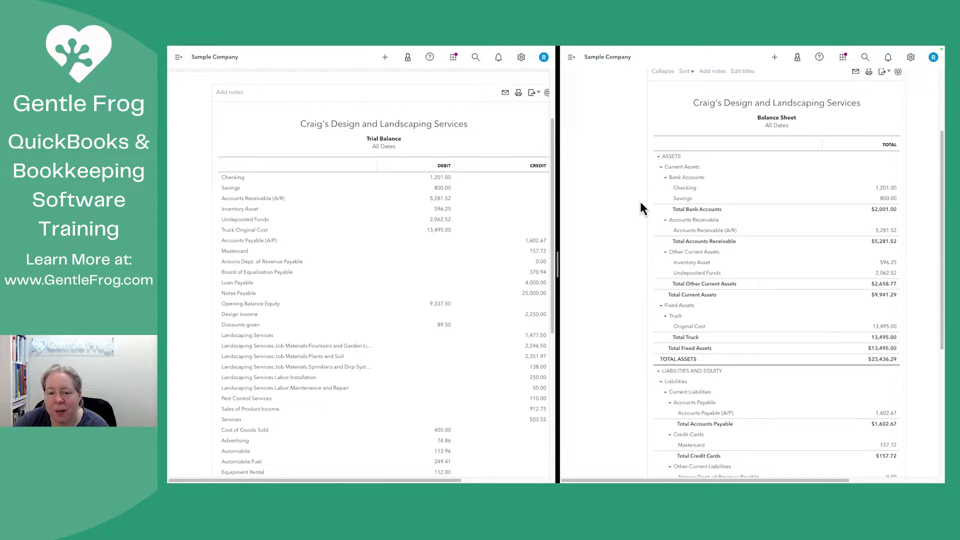
{"action": "scroll", "coordinate": [640, 202], "scroll_direction": "down", "scroll_amount": 1}
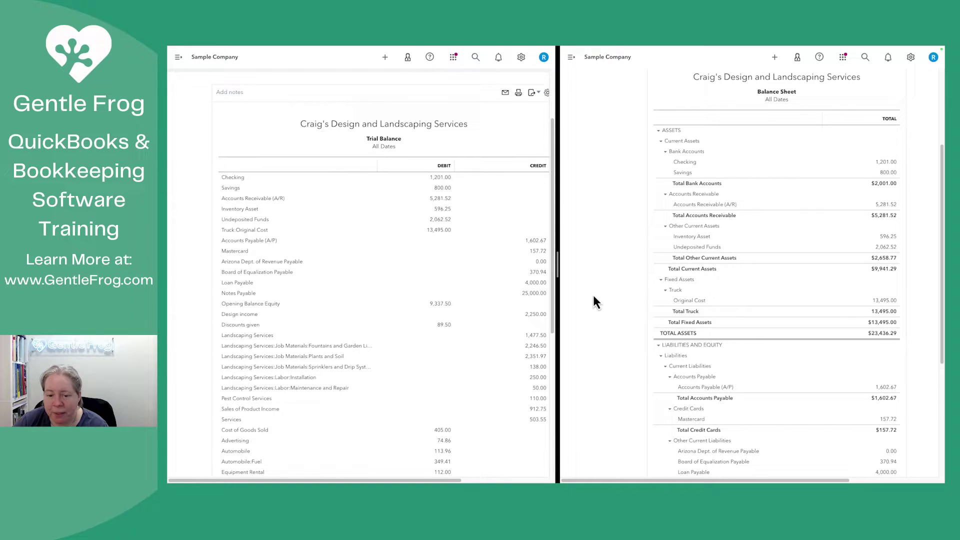
Scroll both reports to compare liability and equity lines, then return both to their titles
{"action": "scroll", "coordinate": [461, 301], "scroll_direction": "down", "scroll_amount": 2}
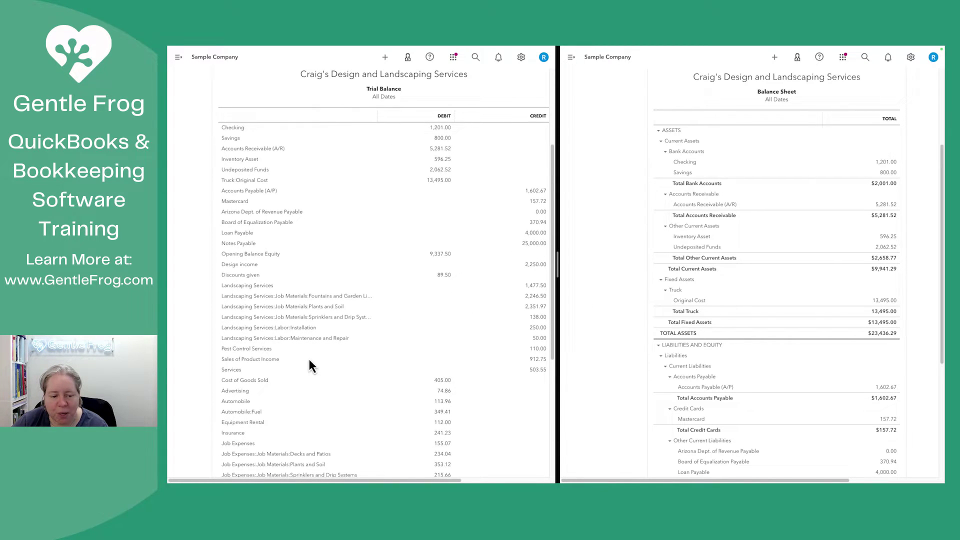
{"action": "scroll", "coordinate": [299, 360], "scroll_direction": "down", "scroll_amount": 3}
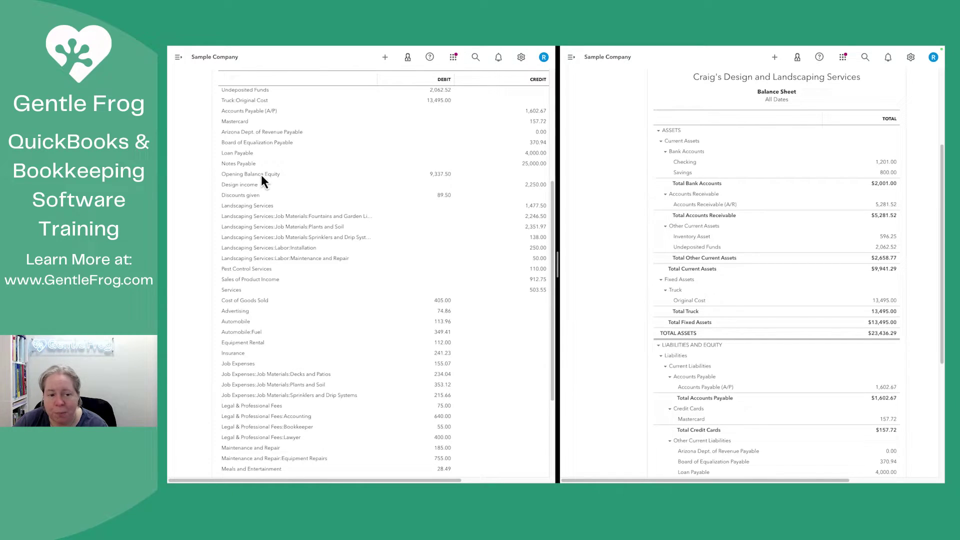
{"action": "scroll", "coordinate": [622, 318], "scroll_direction": "down", "scroll_amount": 5}
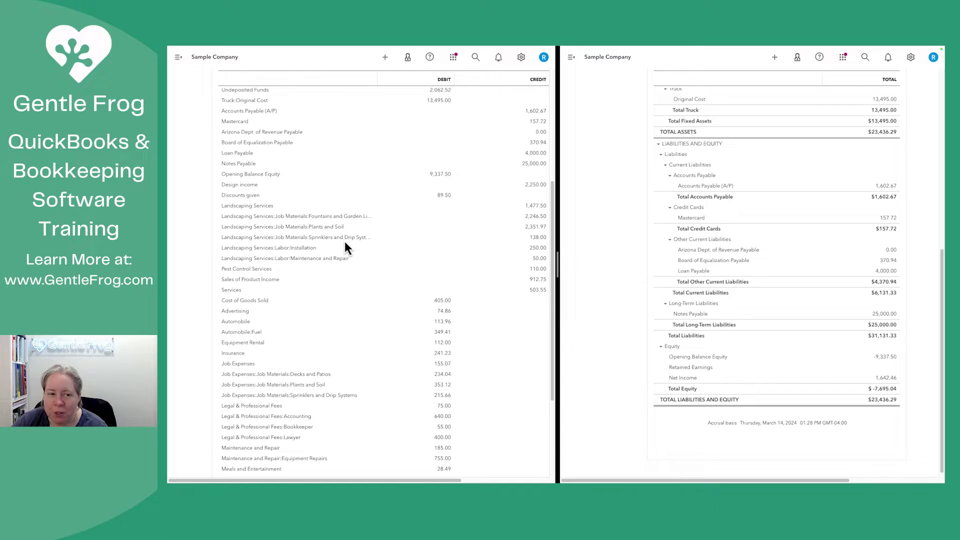
{"action": "scroll", "coordinate": [344, 241], "scroll_direction": "up", "scroll_amount": 3}
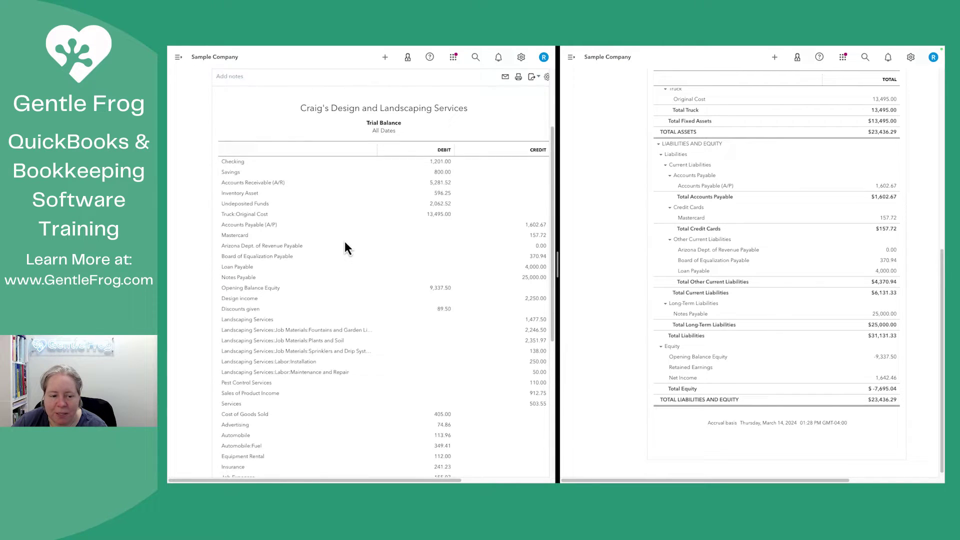
{"action": "scroll", "coordinate": [344, 241], "scroll_direction": "down", "scroll_amount": 3}
{"action": "scroll", "coordinate": [344, 245], "scroll_direction": "down", "scroll_amount": 2}
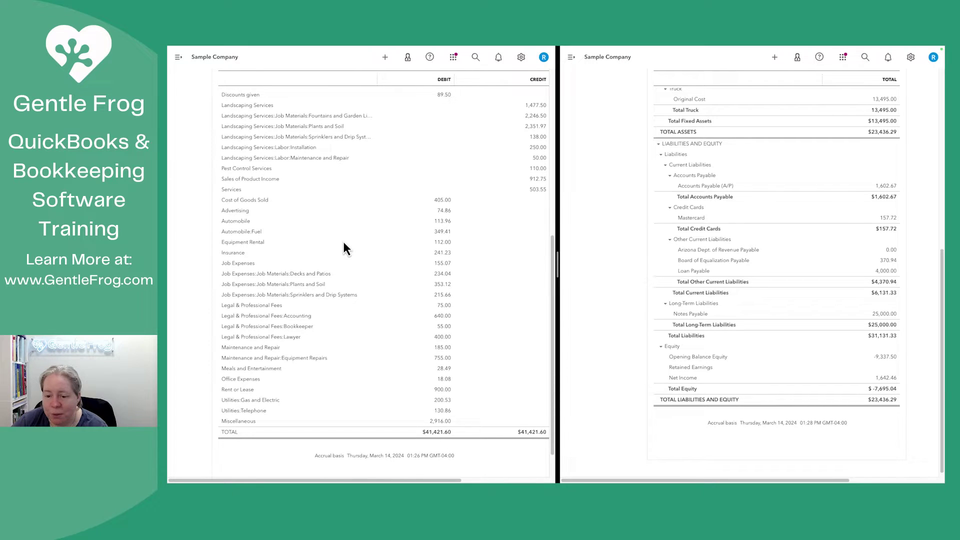
{"action": "scroll", "coordinate": [343, 239], "scroll_direction": "up", "scroll_amount": 1}
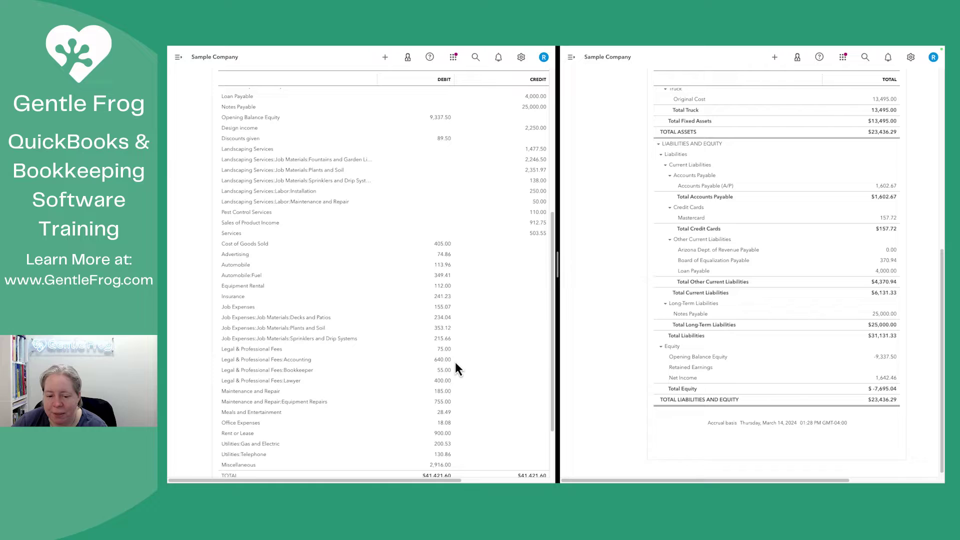
{"action": "scroll", "coordinate": [456, 352], "scroll_direction": "up", "scroll_amount": 1}
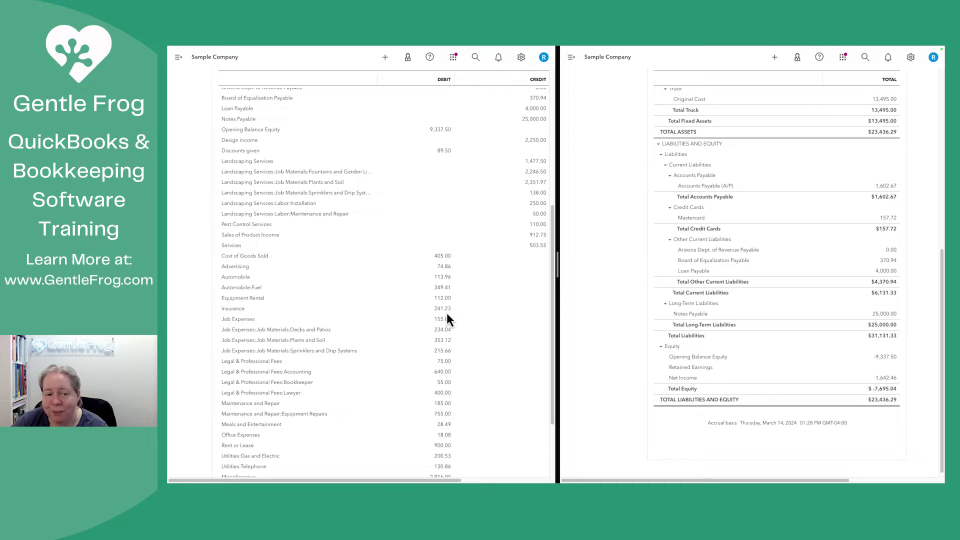
{"action": "scroll", "coordinate": [446, 313], "scroll_direction": "up", "scroll_amount": 8}
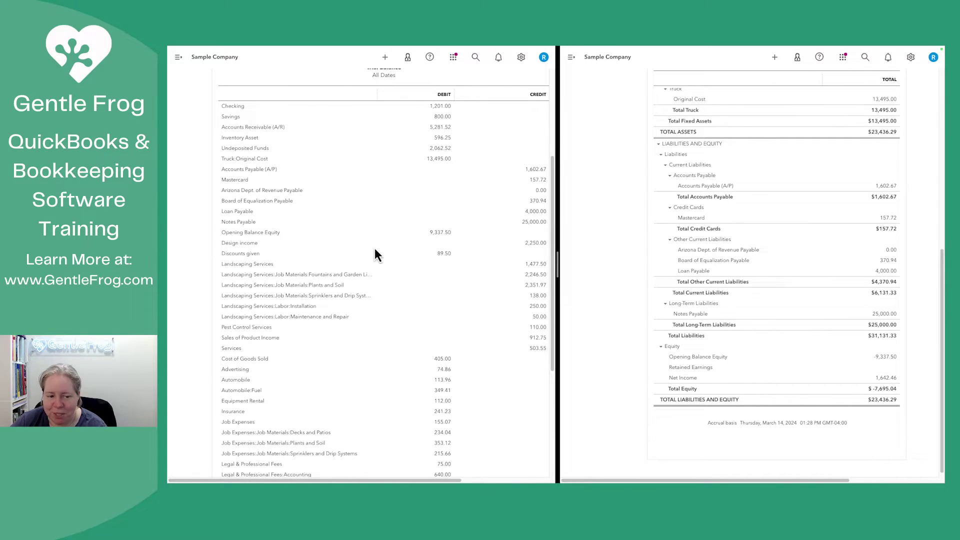
{"action": "scroll", "coordinate": [325, 230], "scroll_direction": "up", "scroll_amount": 1}
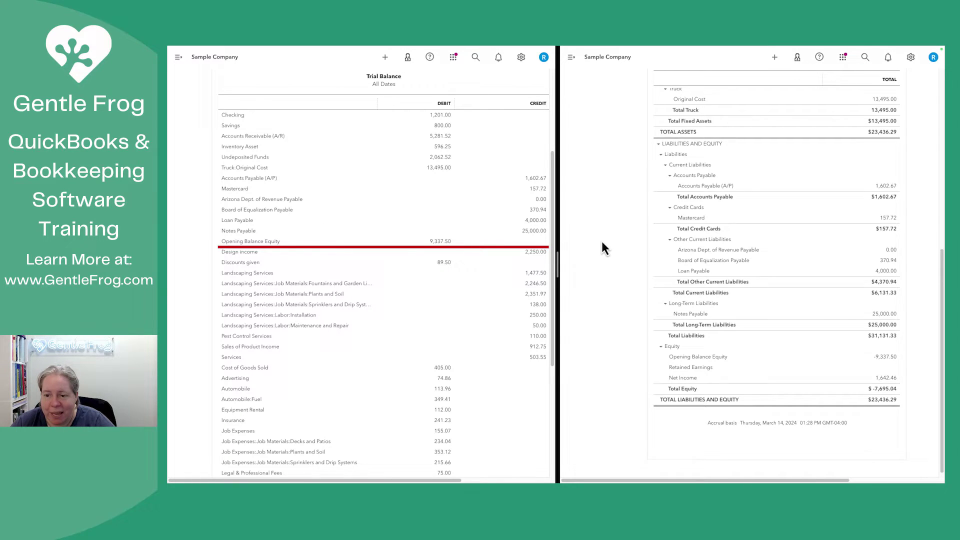
{"action": "scroll", "coordinate": [601, 241], "scroll_direction": "up", "scroll_amount": 6}
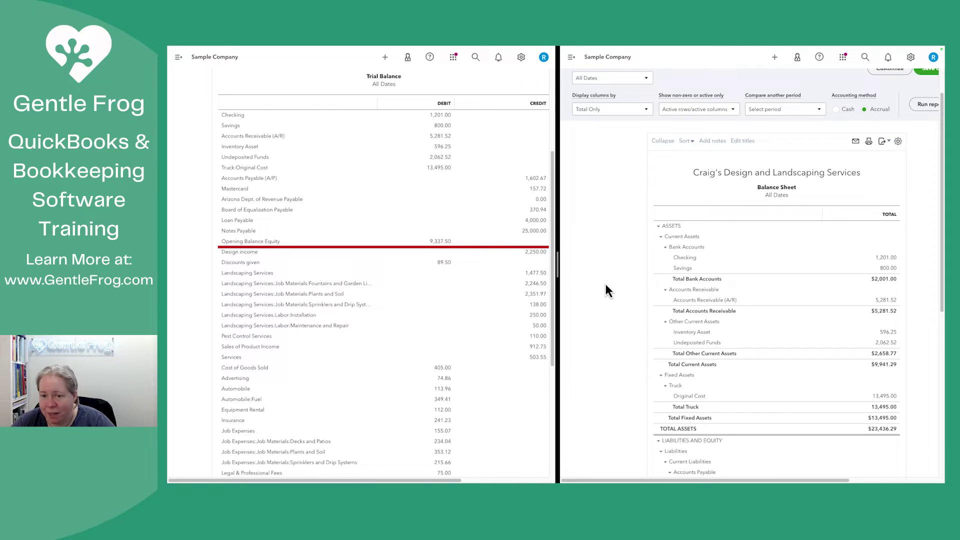
Swap the Balance Sheet for a Profit and Loss report run for All Dates, totalling $10,200.77 income
{"action": "scroll", "coordinate": [605, 285], "scroll_direction": "up", "scroll_amount": 1}
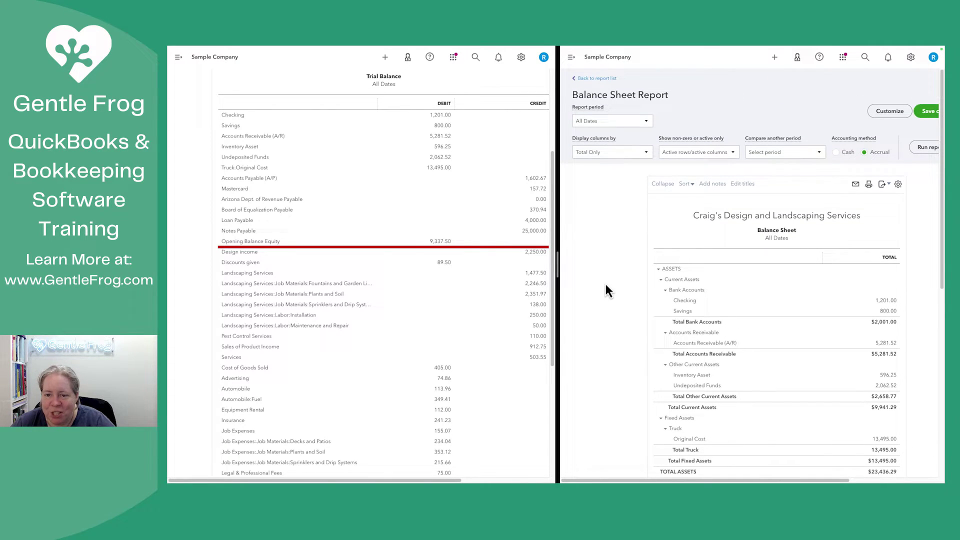
{"action": "left_click", "coordinate": [596, 78]}
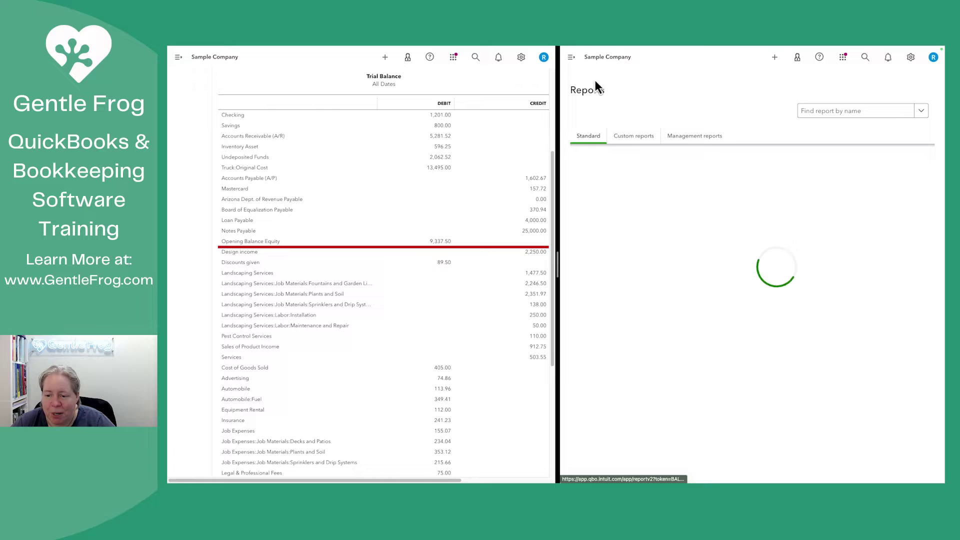
{"action": "left_click", "coordinate": [624, 232]}
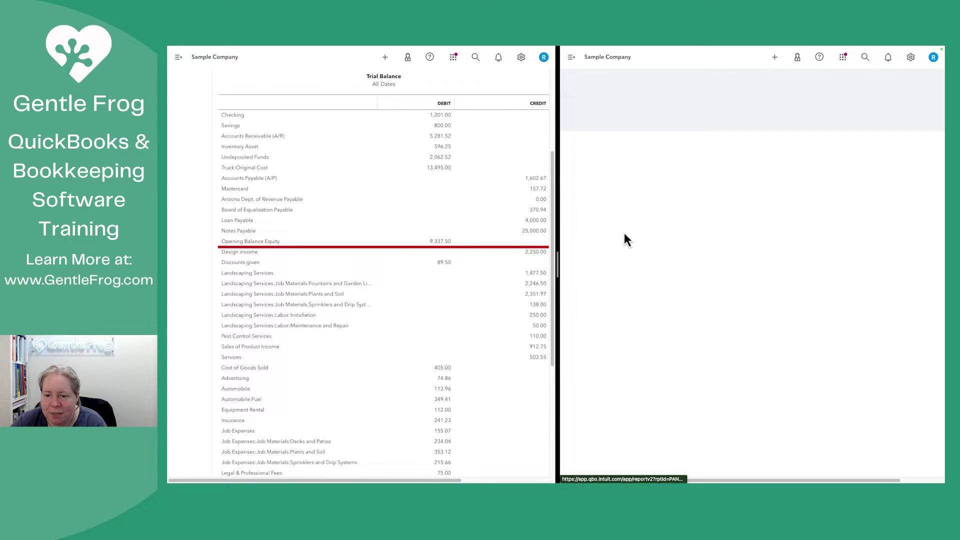
{"action": "left_click", "coordinate": [600, 125]}
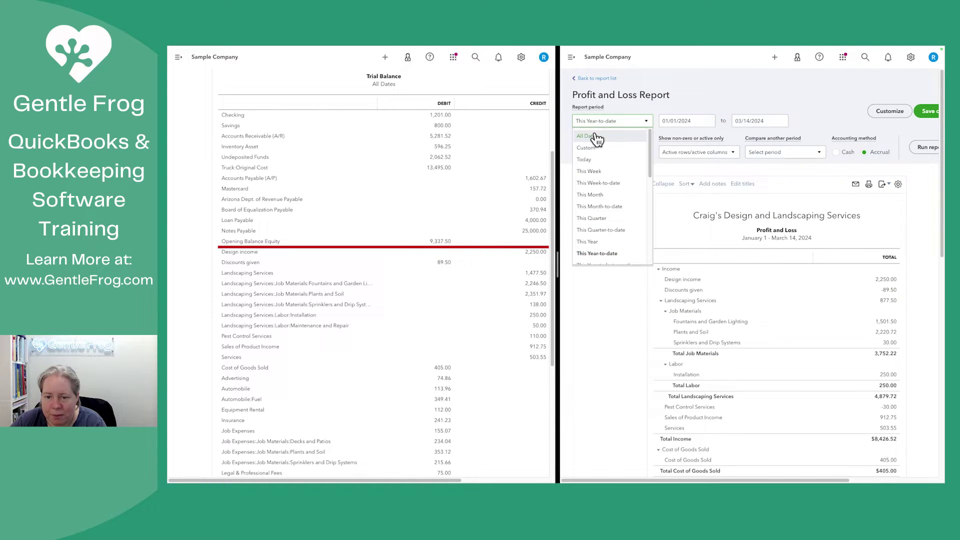
{"action": "left_click", "coordinate": [600, 135]}
{"action": "left_click", "coordinate": [917, 150]}
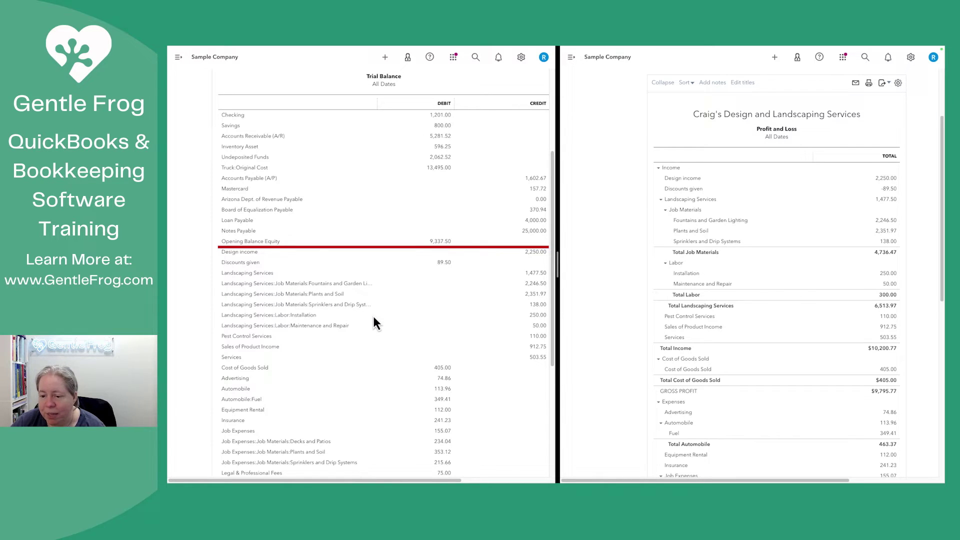
Scroll through the Profit and Loss, matching expenses ($5,237.31 total) and net income $1,642.46 to the Trial Balance
{"action": "scroll", "coordinate": [373, 314], "scroll_direction": "down", "scroll_amount": 2}
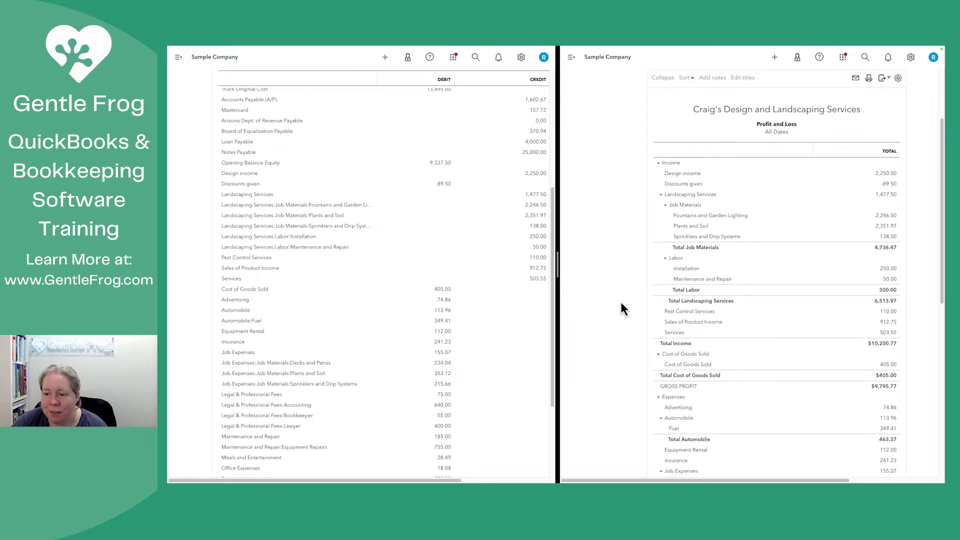
{"action": "scroll", "coordinate": [623, 308], "scroll_direction": "down", "scroll_amount": 1}
{"action": "scroll", "coordinate": [622, 304], "scroll_direction": "down", "scroll_amount": 5}
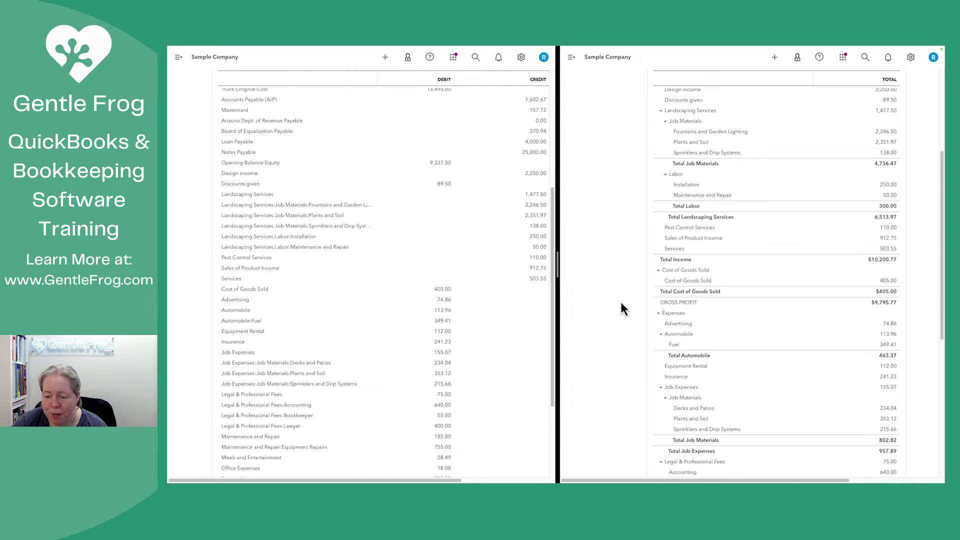
{"action": "scroll", "coordinate": [622, 304], "scroll_direction": "down", "scroll_amount": 4}
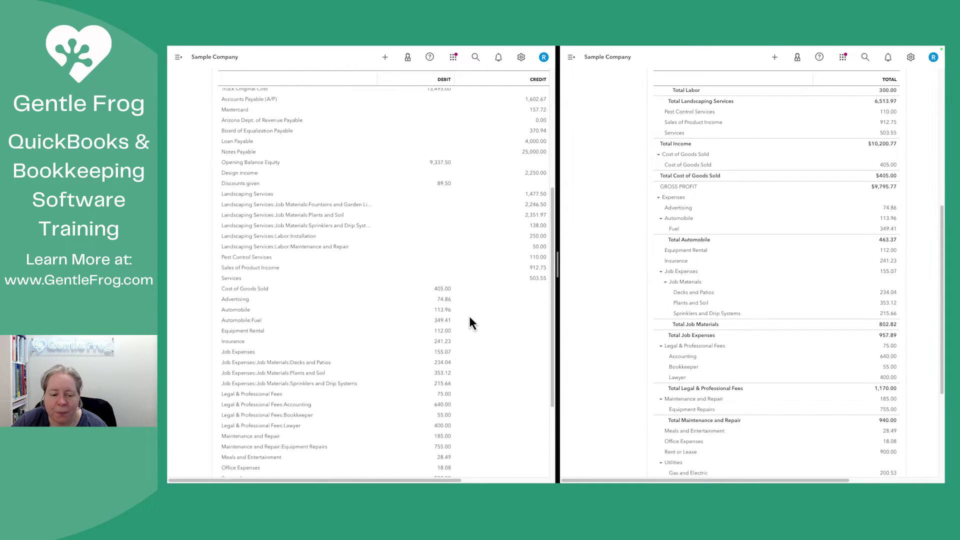
{"action": "scroll", "coordinate": [470, 318], "scroll_direction": "down", "scroll_amount": 2}
{"action": "scroll", "coordinate": [469, 323], "scroll_direction": "down", "scroll_amount": 4}
{"action": "scroll", "coordinate": [628, 308], "scroll_direction": "down", "scroll_amount": 4}
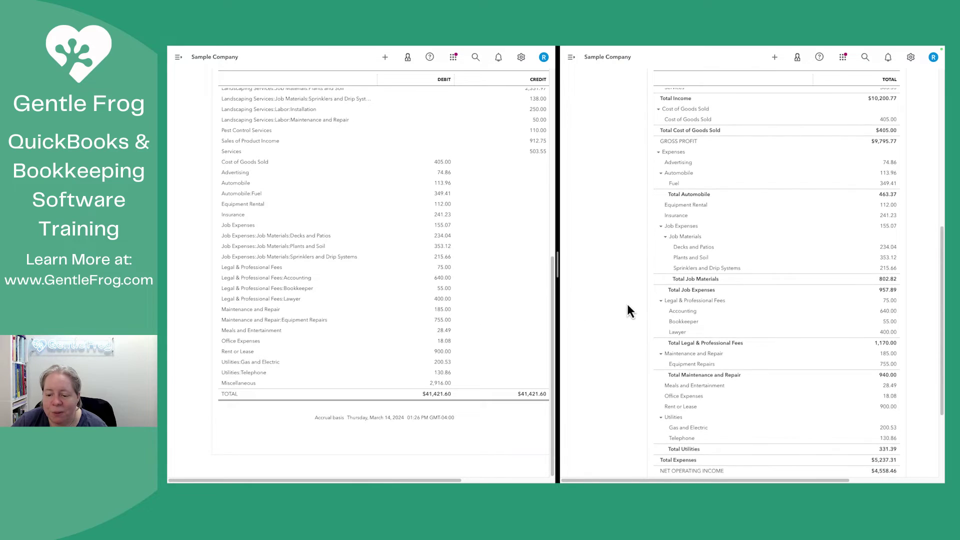
{"action": "scroll", "coordinate": [628, 305], "scroll_direction": "down", "scroll_amount": 4}
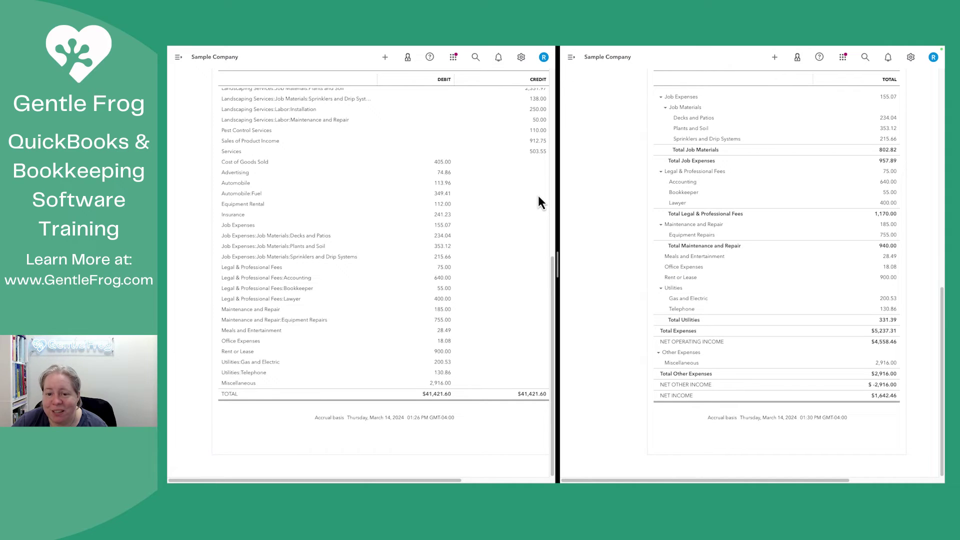
{"action": "scroll", "coordinate": [540, 201], "scroll_direction": "up", "scroll_amount": 10}
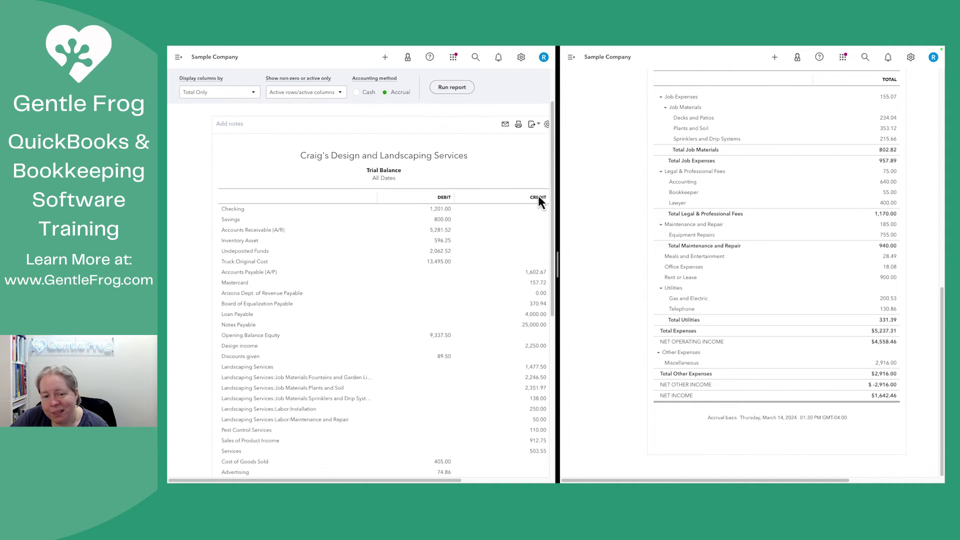
Scroll the Trial Balance and Profit and Loss back up to their titles and first accounts
{"action": "scroll", "coordinate": [619, 284], "scroll_direction": "up", "scroll_amount": 10}
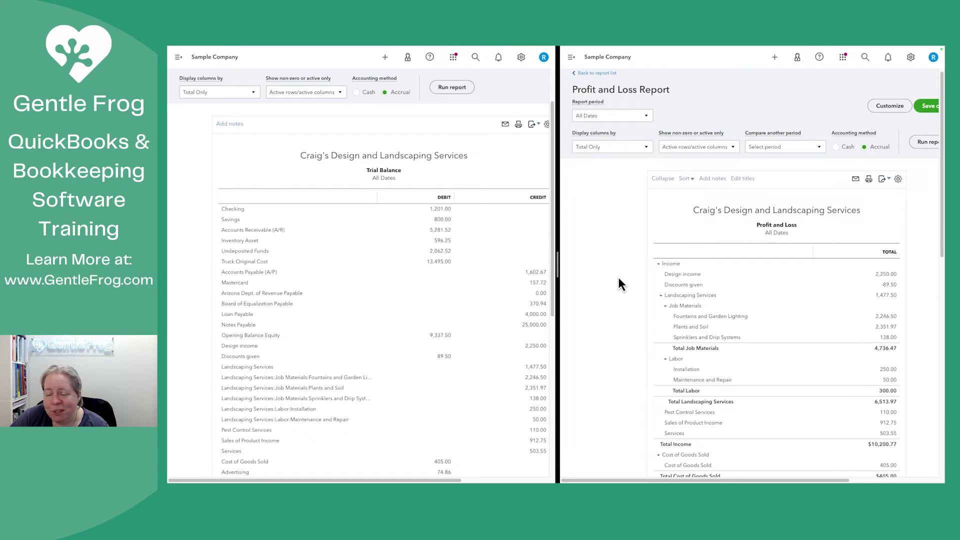